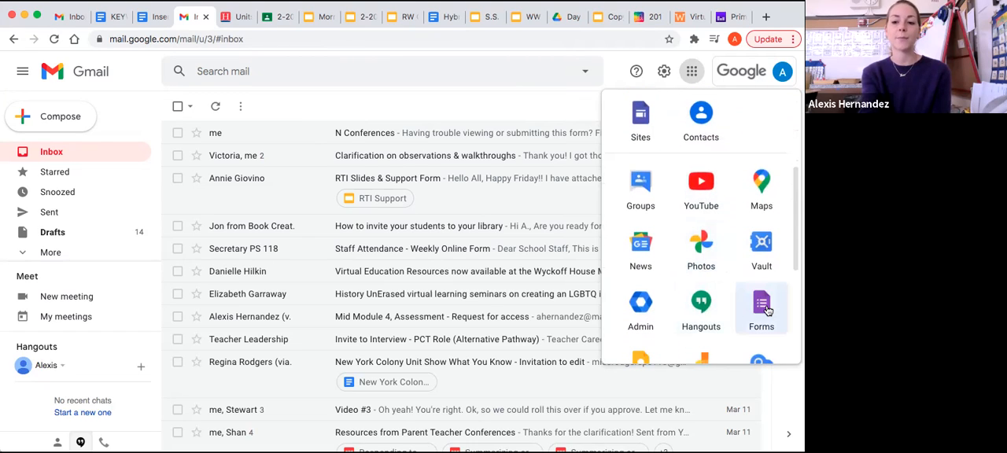
Open Google Forms, create a blank form and title it "1-1 Conferencing Form".
click(761, 306)
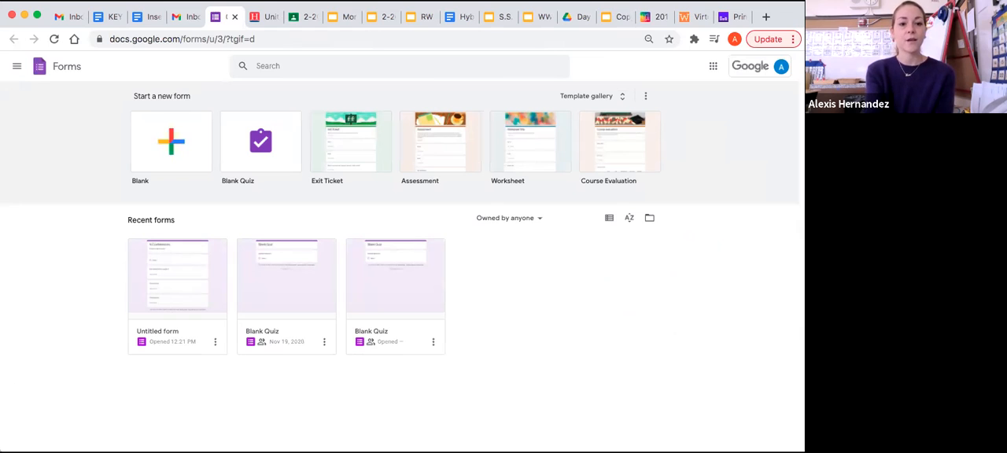
click(166, 135)
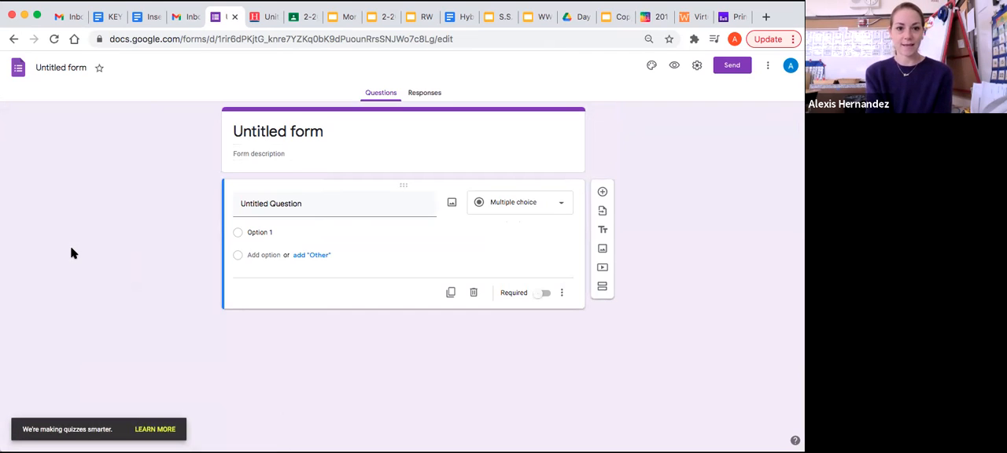
click(281, 133)
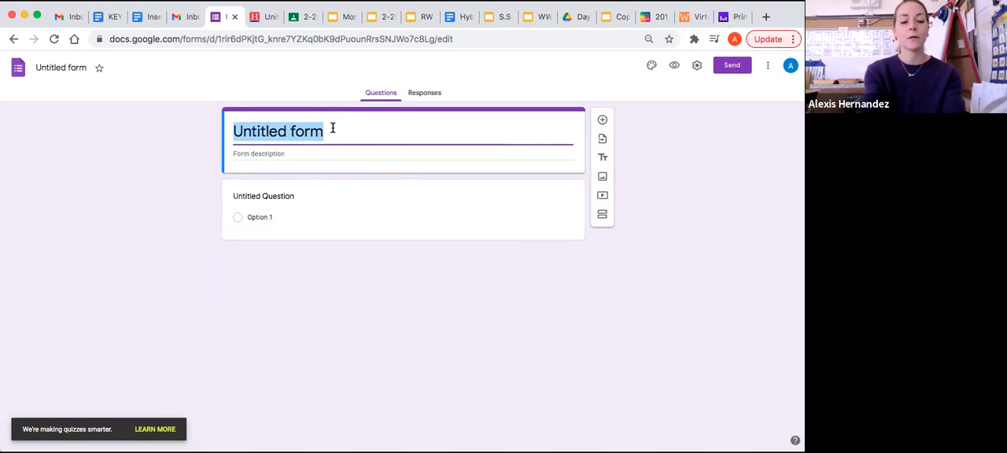
text(1-1 Confe)
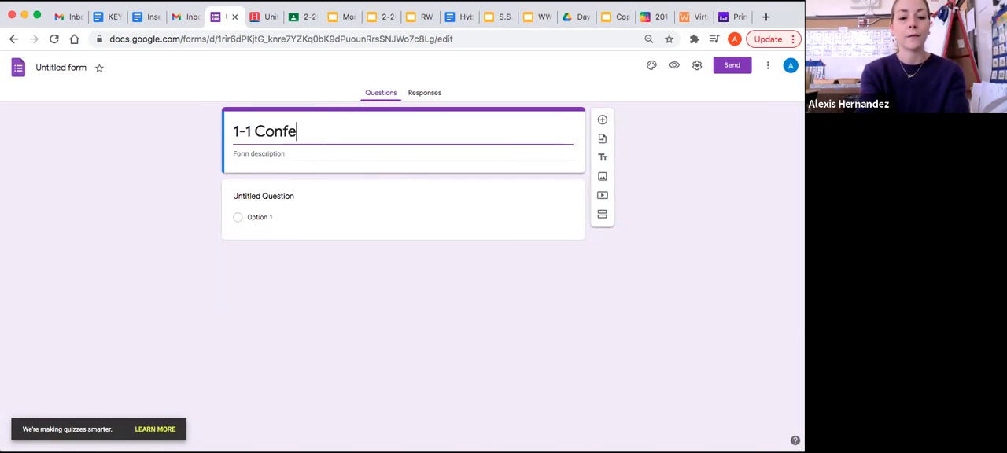
text(rencing Form)
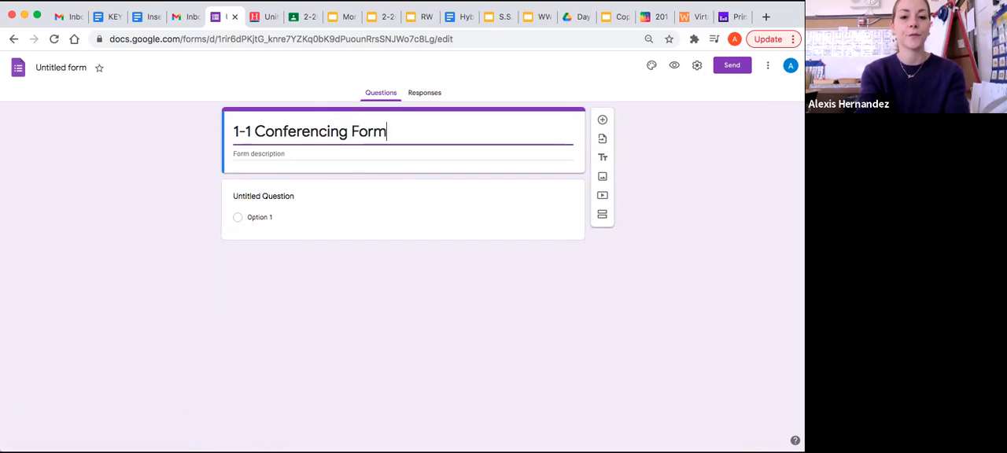
Enter the form description "This form will gather student data / notes from 1-1 conferencing".
click(290, 153)
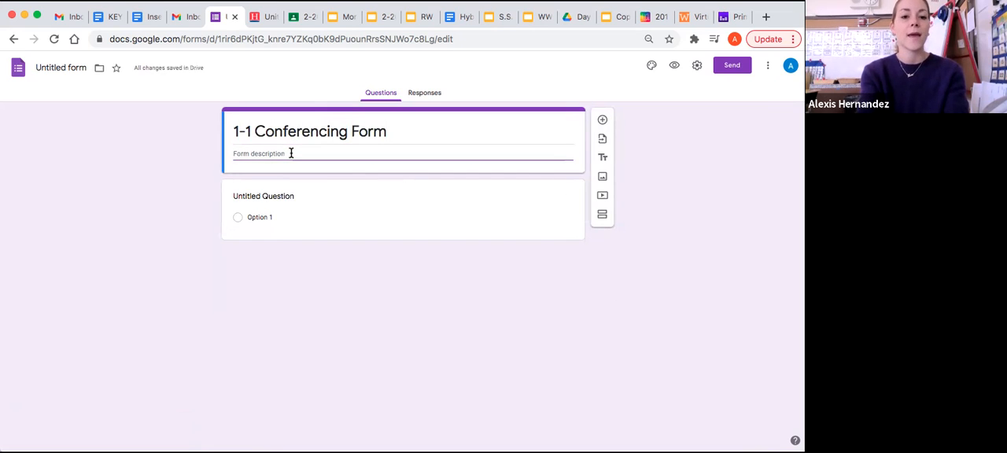
text(T)
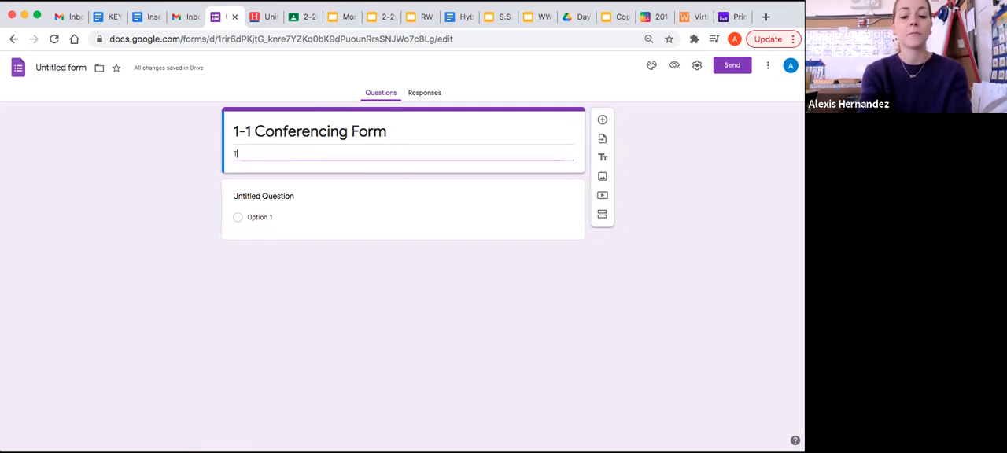
text(his form will gather student data)
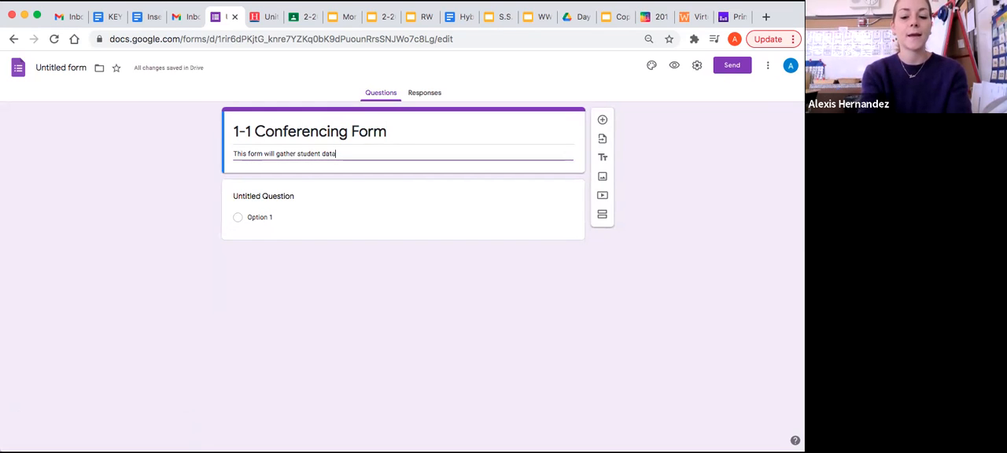
text( / notes from 1-1 )
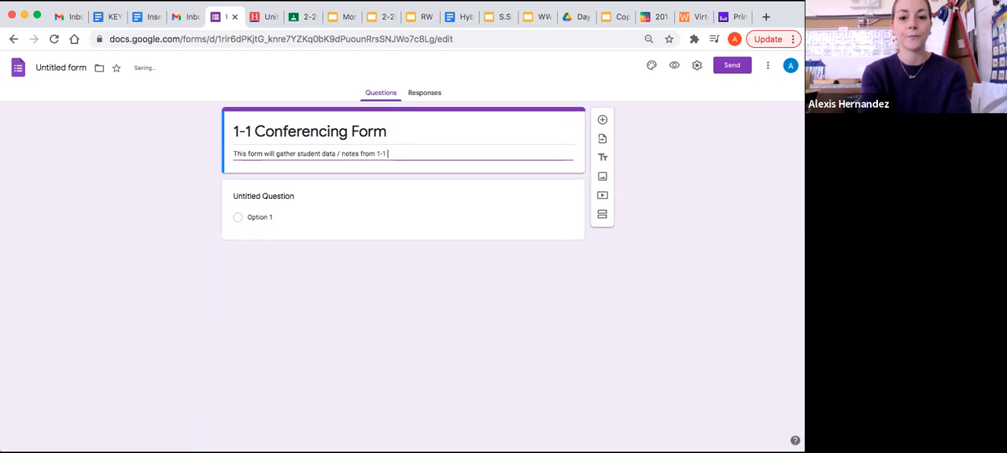
text(conferencing)
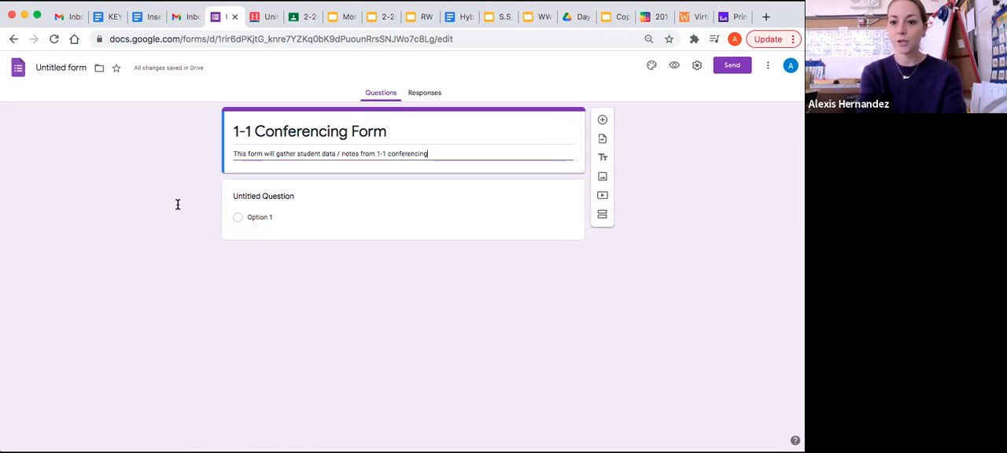
Title the first question "Student Name" as a short answer question.
click(314, 193)
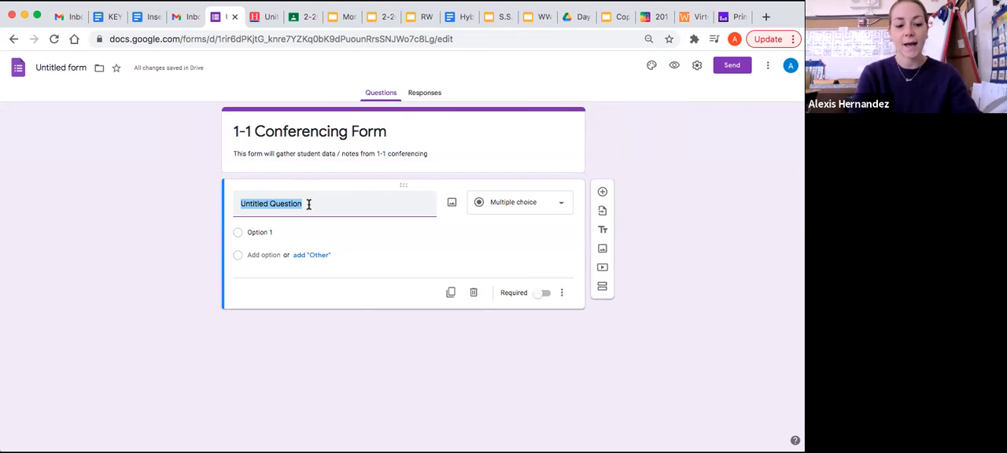
text(S)
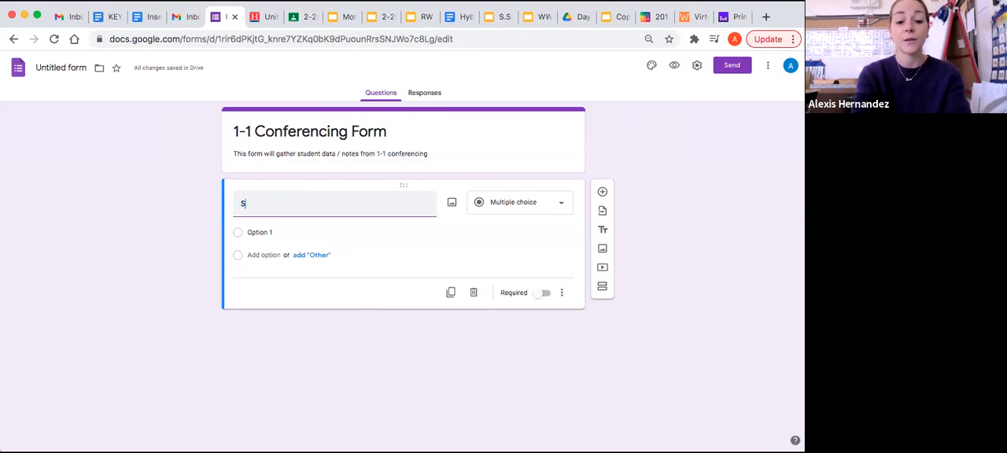
text(tudent Name)
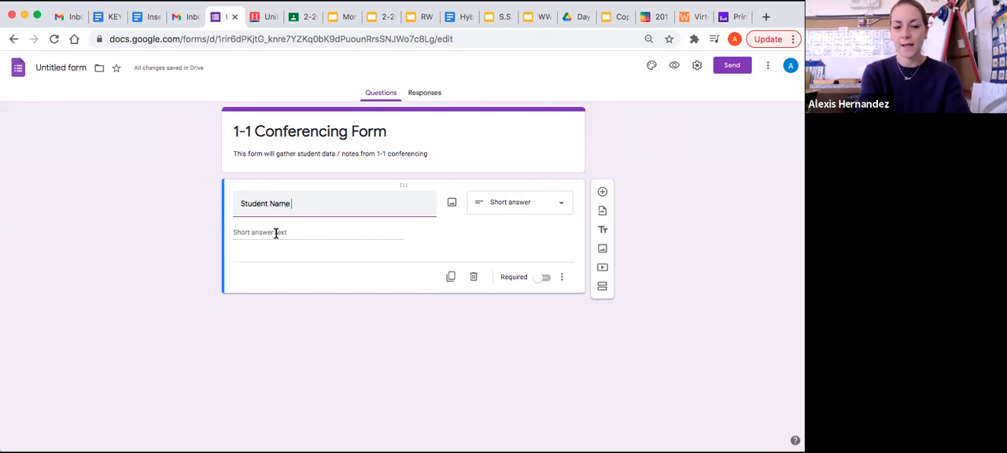
Duplicate the Student Name question and retitle the copy "Area of Focus", keeping the short answer type.
click(451, 277)
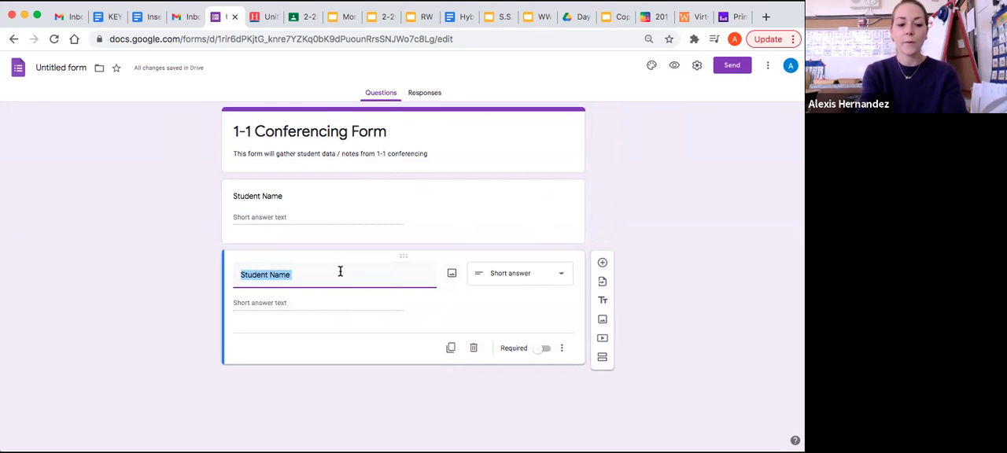
text(Ar)
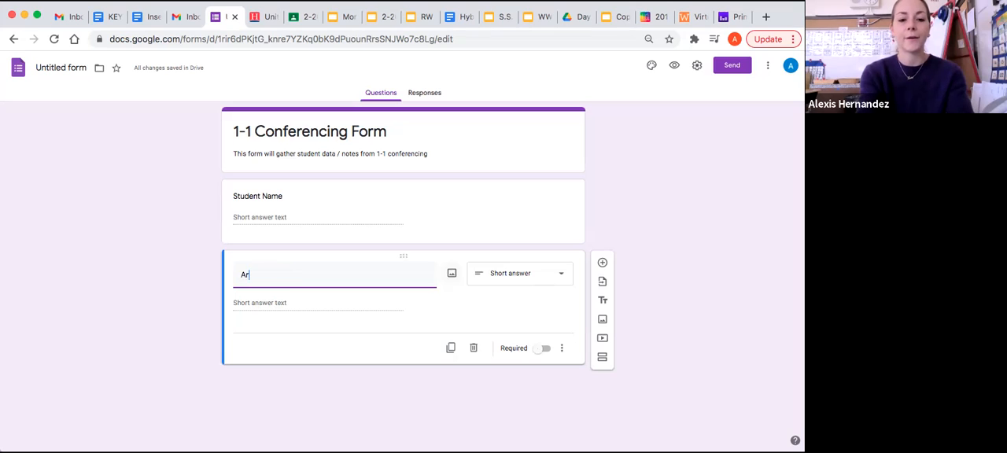
text(ea of Focus)
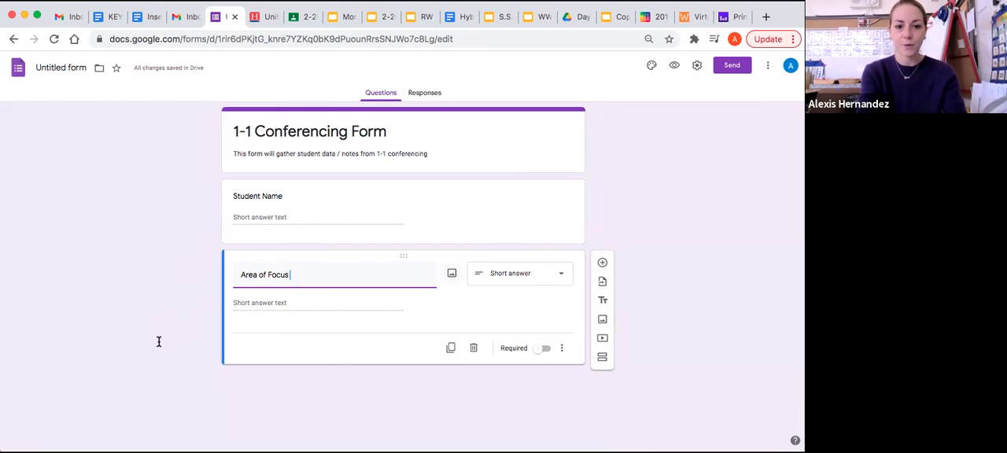
click(282, 303)
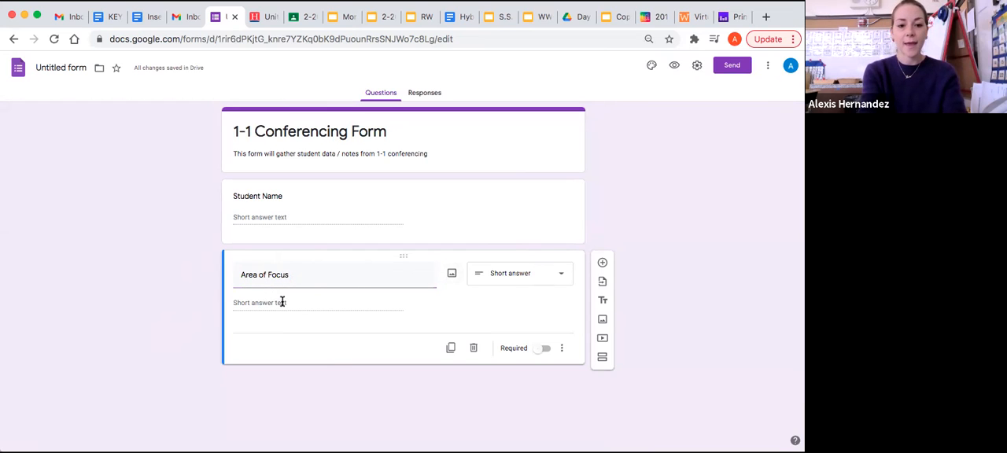
click(512, 273)
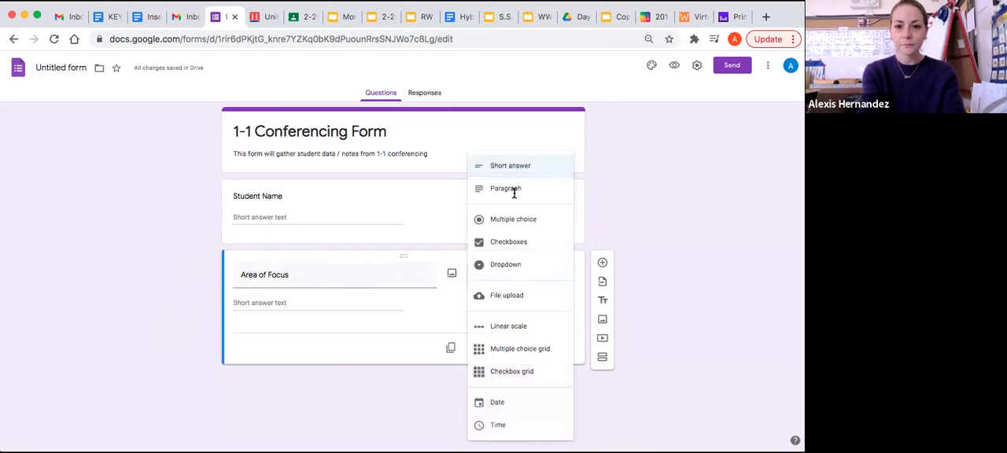
click(513, 166)
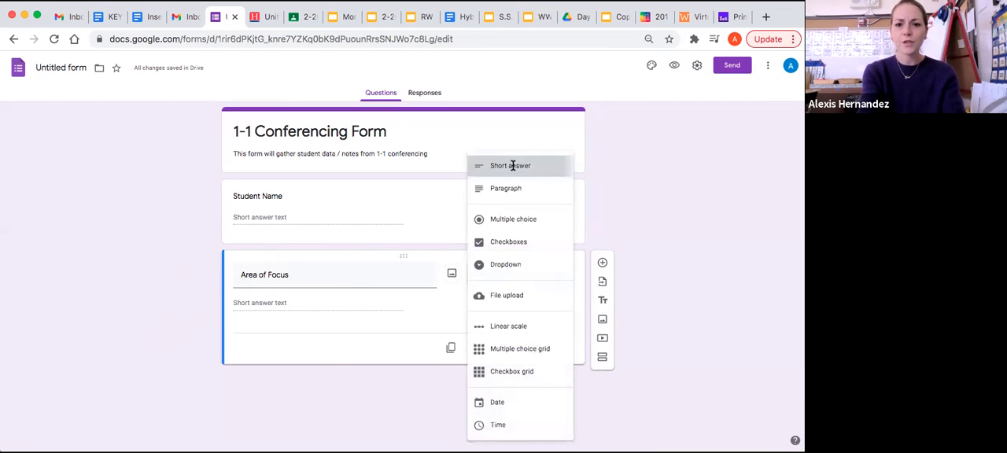
triple_click(315, 277)
click(272, 304)
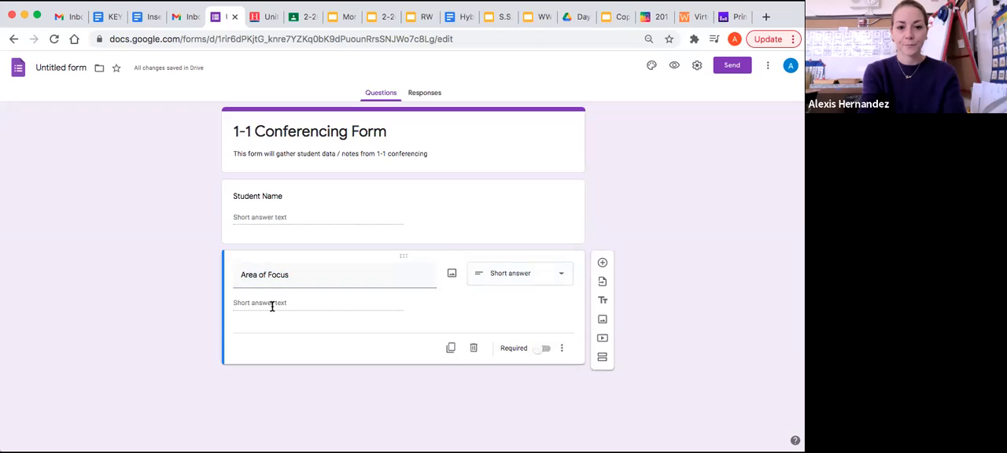
Duplicate the Area of Focus question and retitle the copy "Observations" as a paragraph question.
click(451, 347)
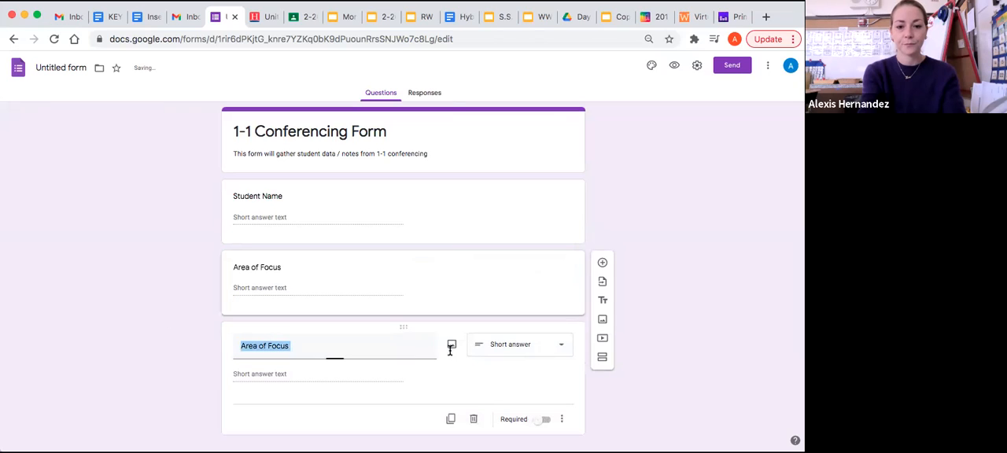
click(285, 288)
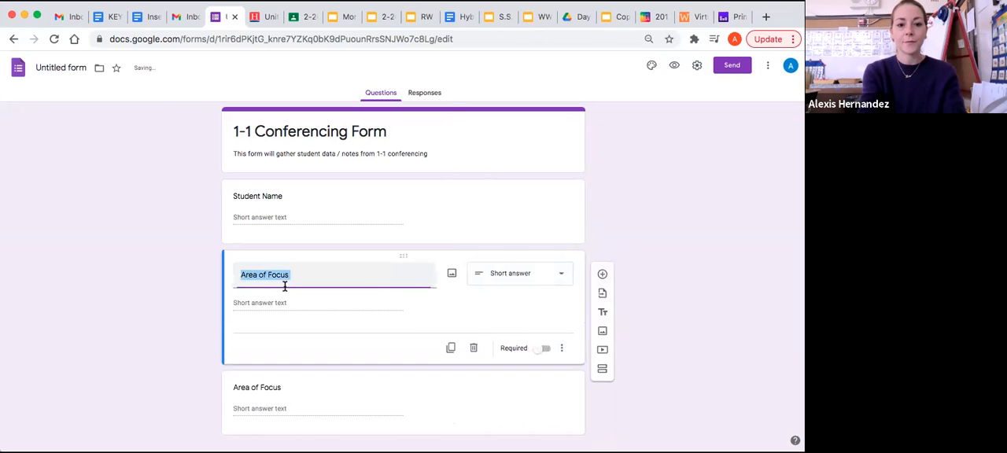
click(281, 302)
scroll(185, 322, down, 1)
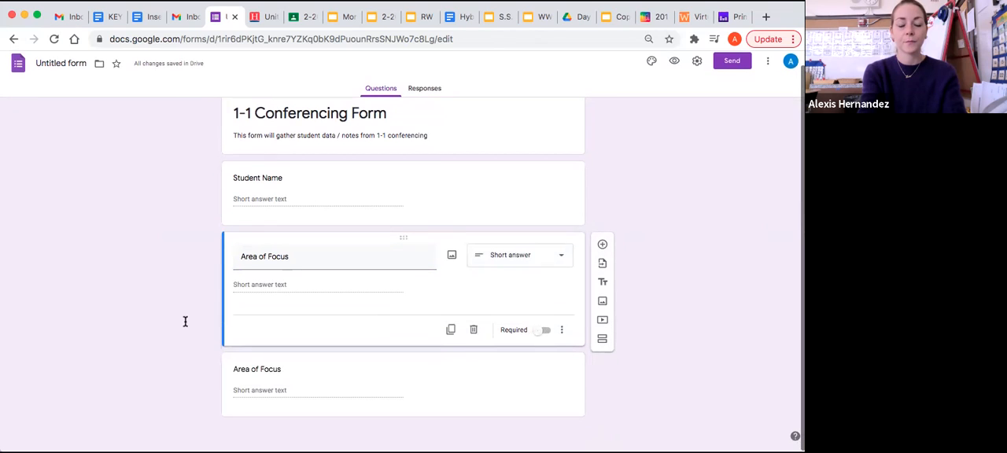
click(269, 378)
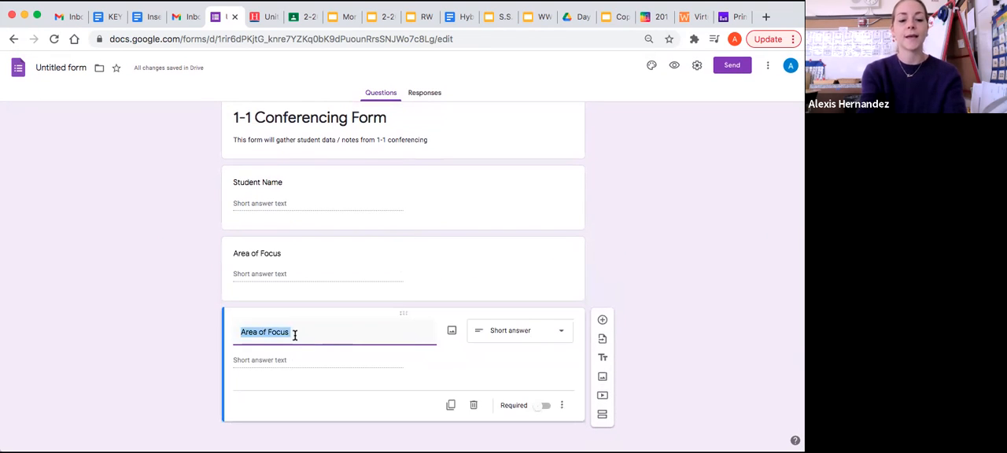
text(Observ)
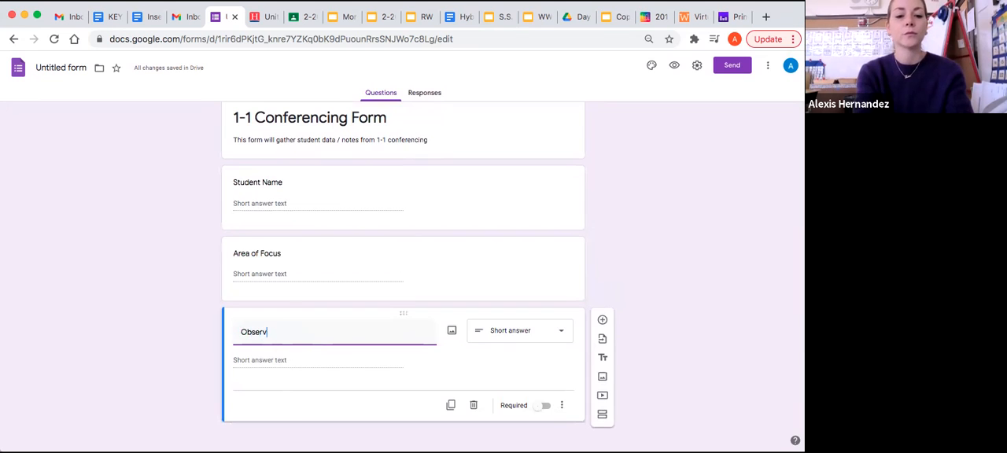
text(ations)
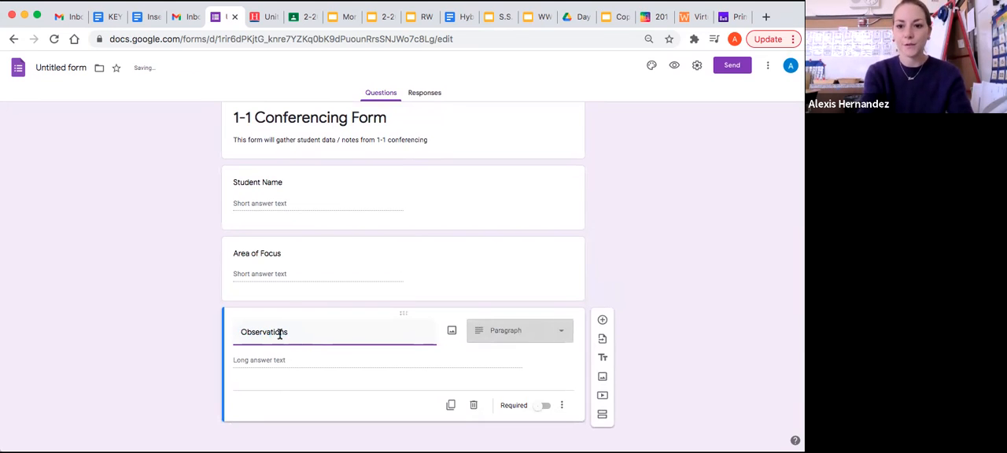
click(172, 349)
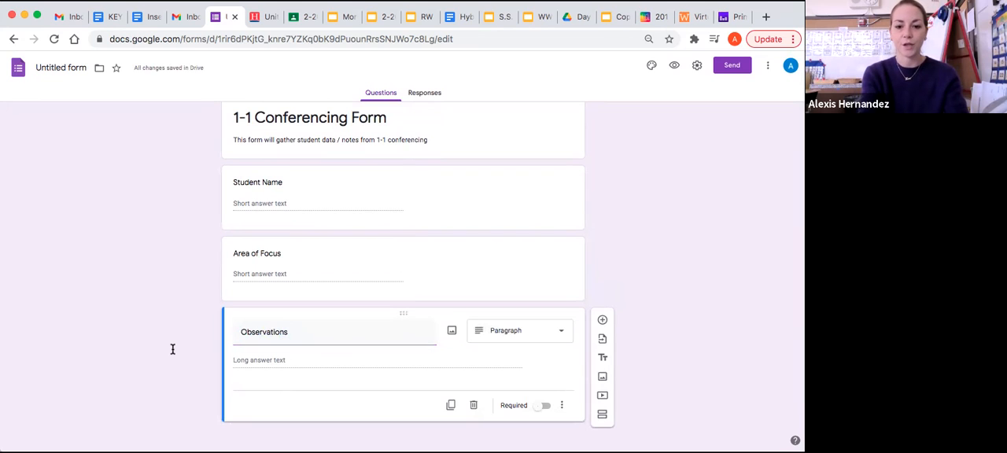
click(541, 333)
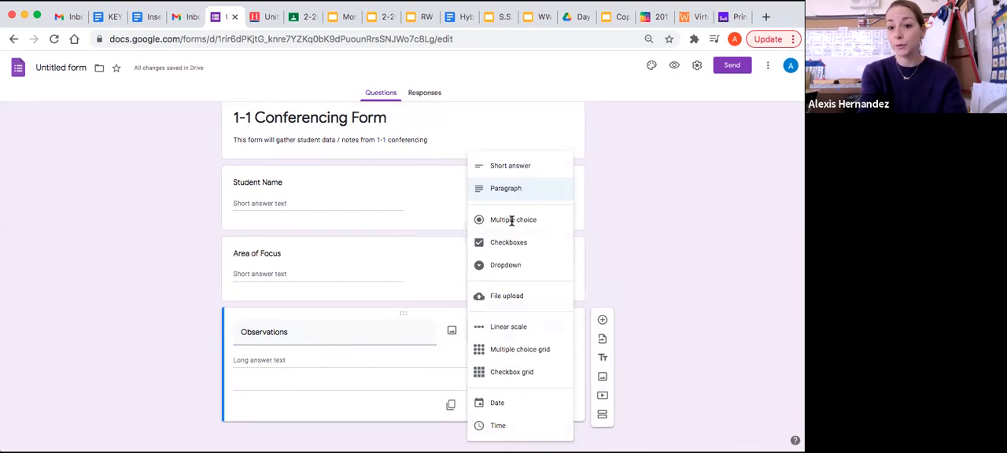
click(166, 359)
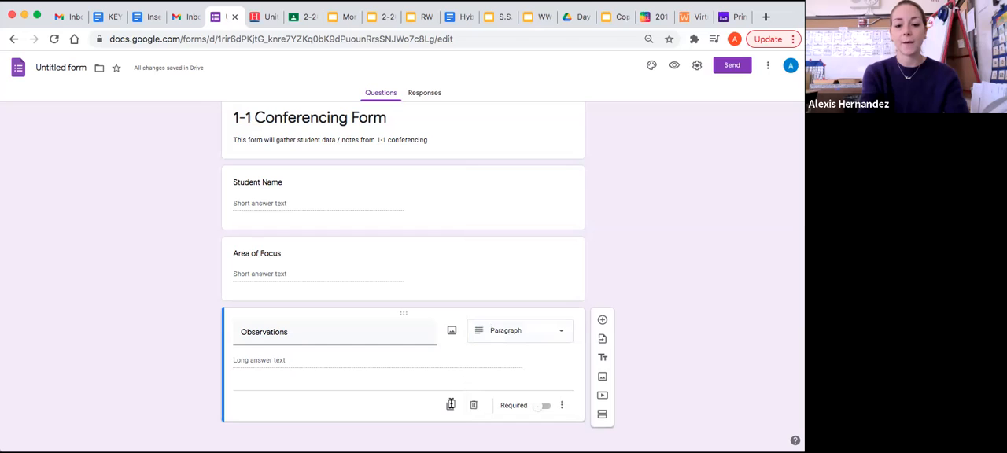
Duplicate the Observations question, retitle the copy "Strength / Glow" and set its type to short answer.
click(450, 406)
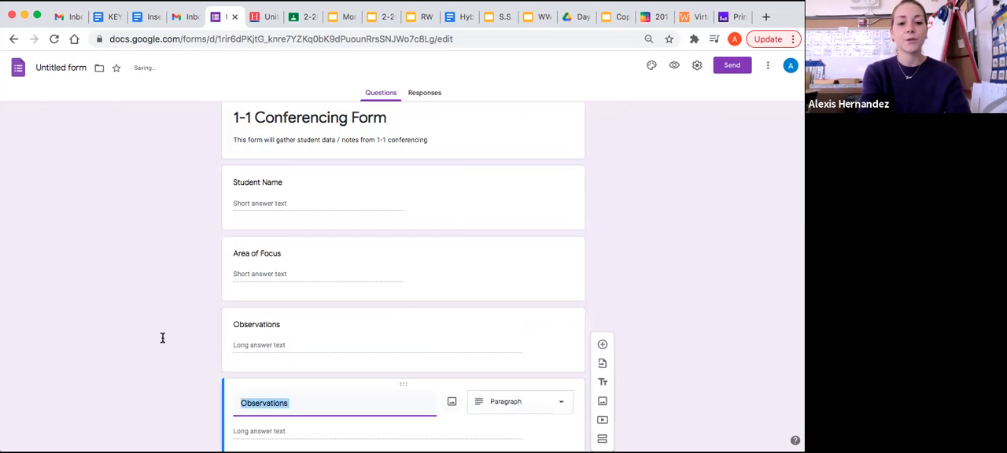
text(St)
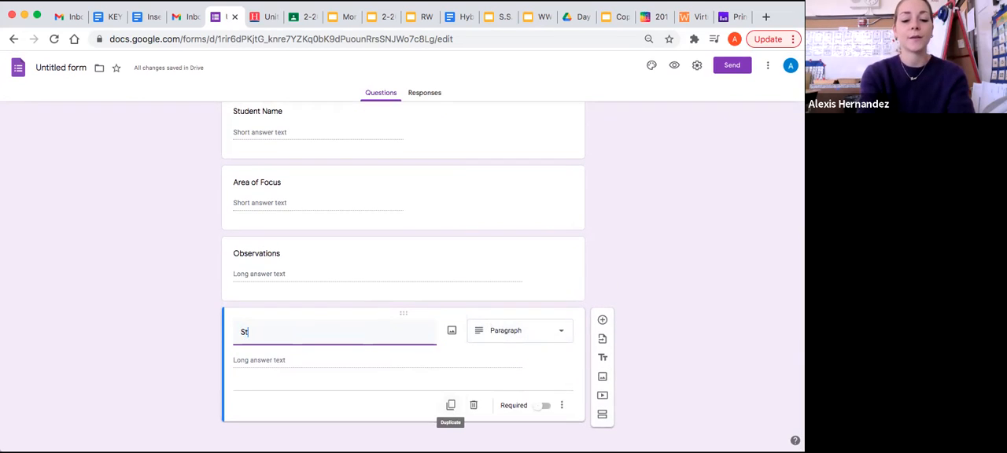
text(rength / g)
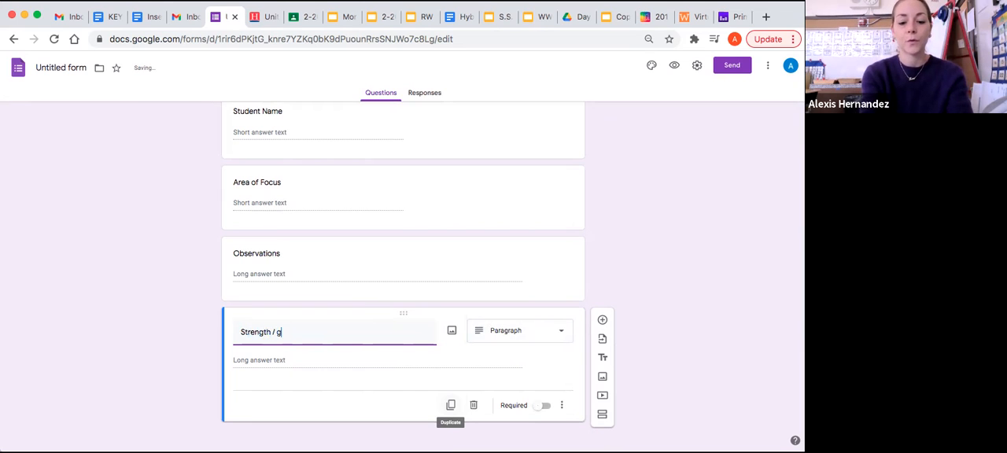
key(BackSpace)
text(Glow)
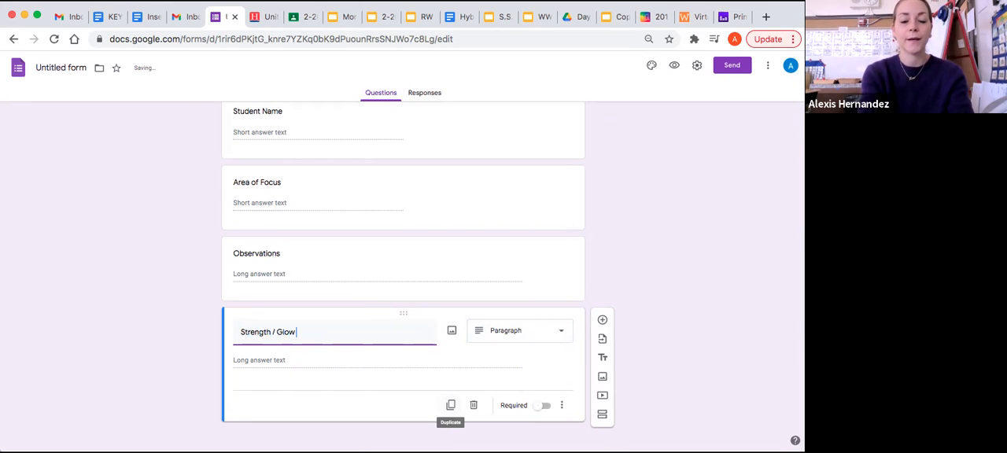
click(519, 331)
click(517, 166)
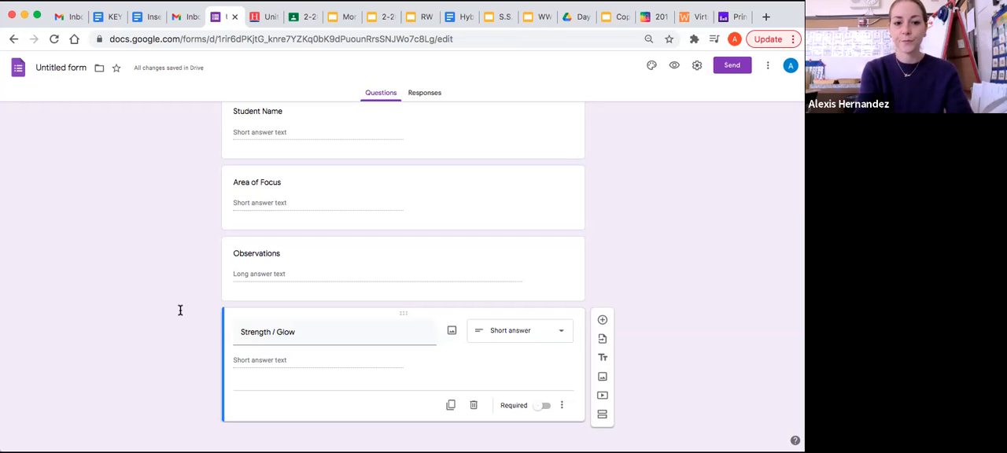
Duplicate the Strength / Glow question and retitle the copy "Area of Improvement / Grow" as a paragraph question.
click(450, 406)
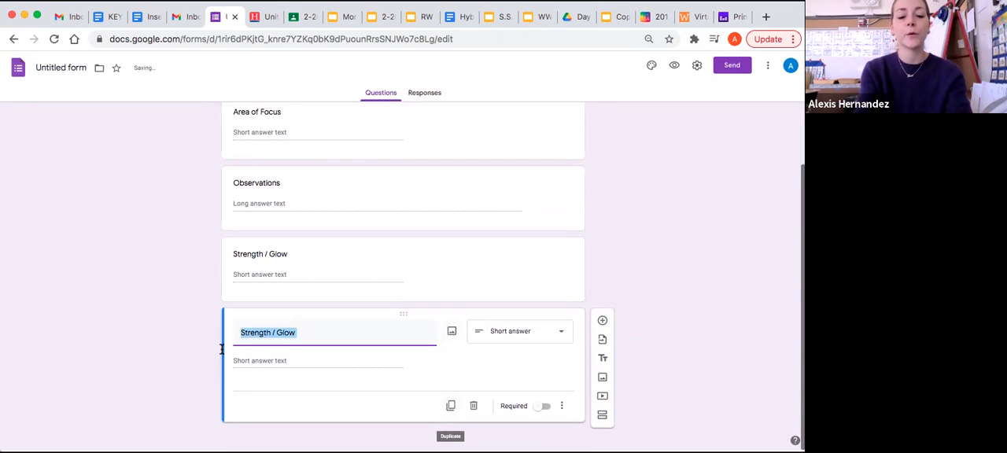
text(Area of I)
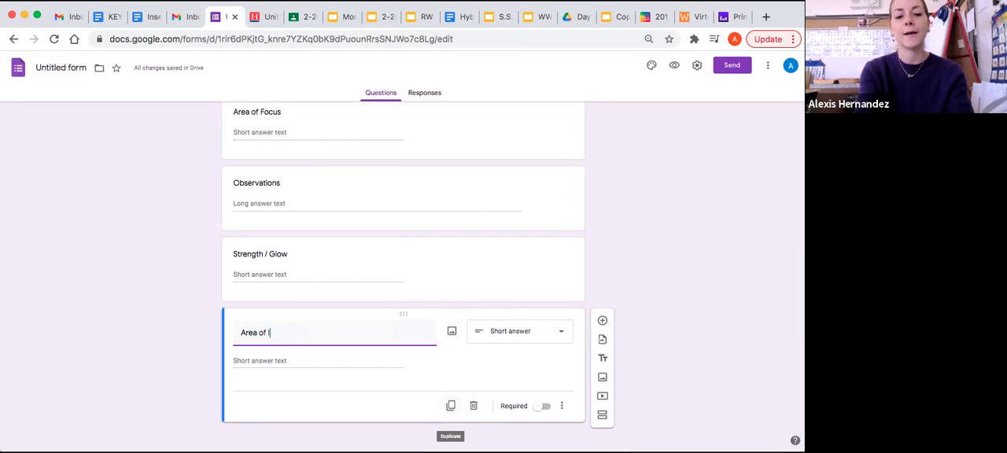
text(mprovement / Grow)
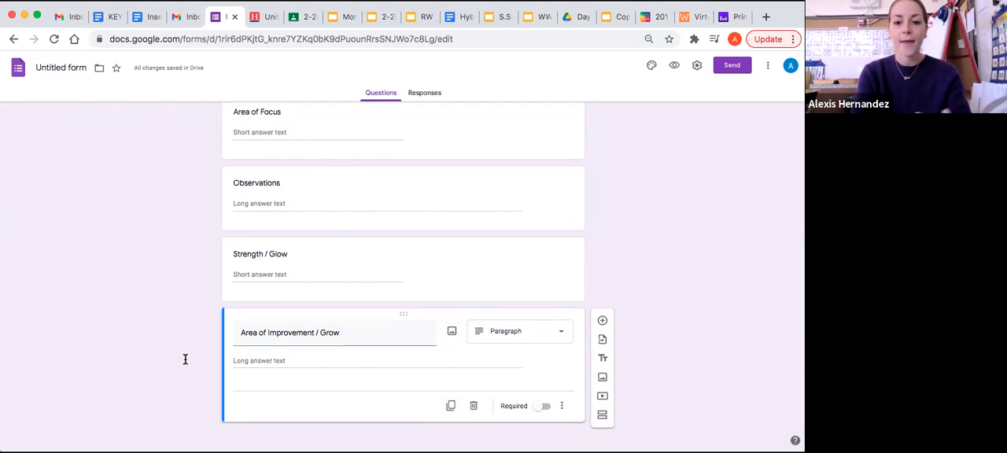
Duplicate the Area of Improvement / Grow question and retitle the copy "Next Steps", keeping the paragraph type.
click(451, 407)
text(Next Steps)
click(141, 320)
scroll(142, 320, down, 1)
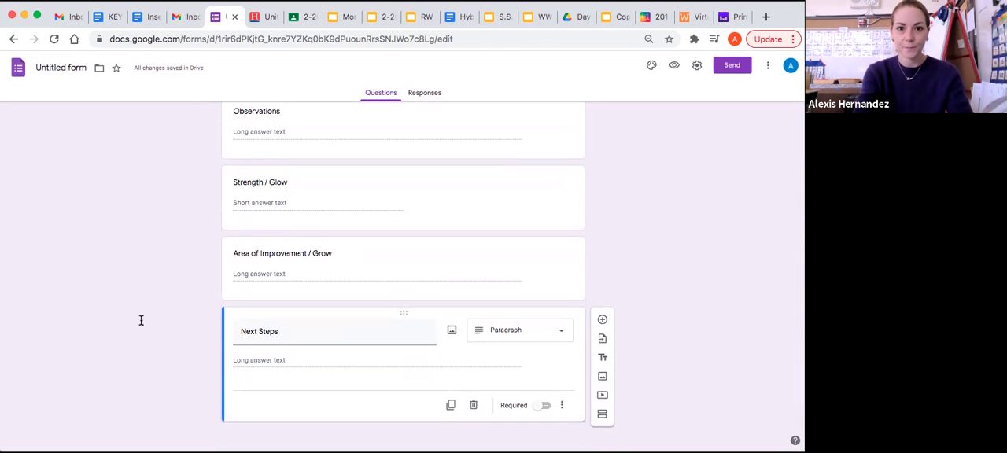
Extend the Area of Focus question's title to "Area of Focus / Subject".
scroll(141, 321, up, 5)
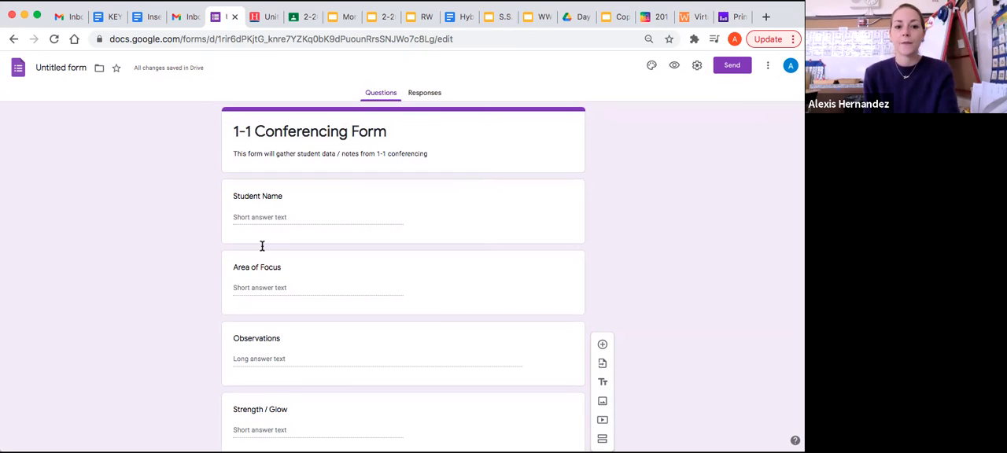
click(265, 273)
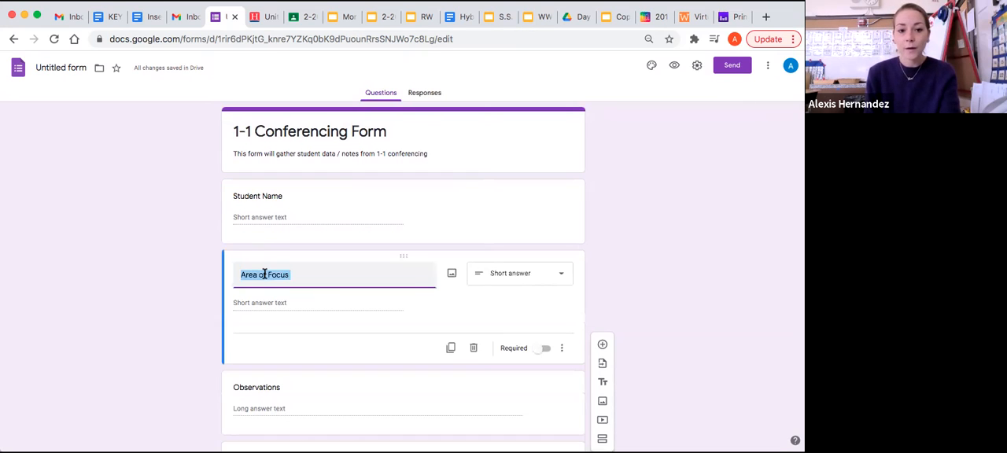
click(307, 275)
text(/)
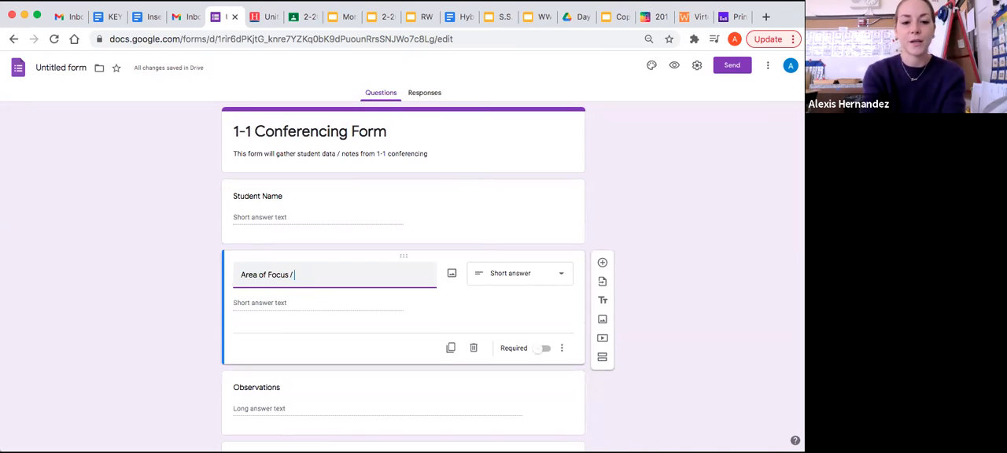
text( Subject)
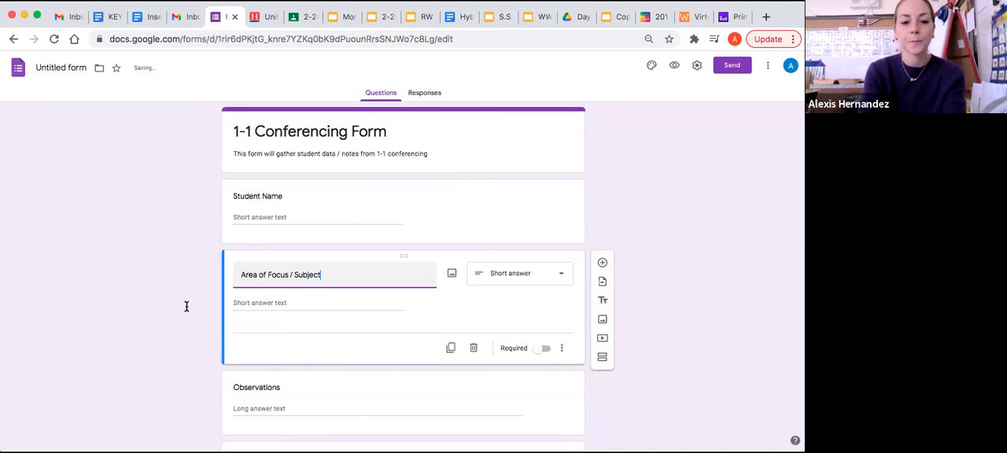
click(153, 308)
Review the form's questions, return to the list of recent forms and reopen the untitled conferencing form.
scroll(153, 307, down, 3)
scroll(153, 308, down, 3)
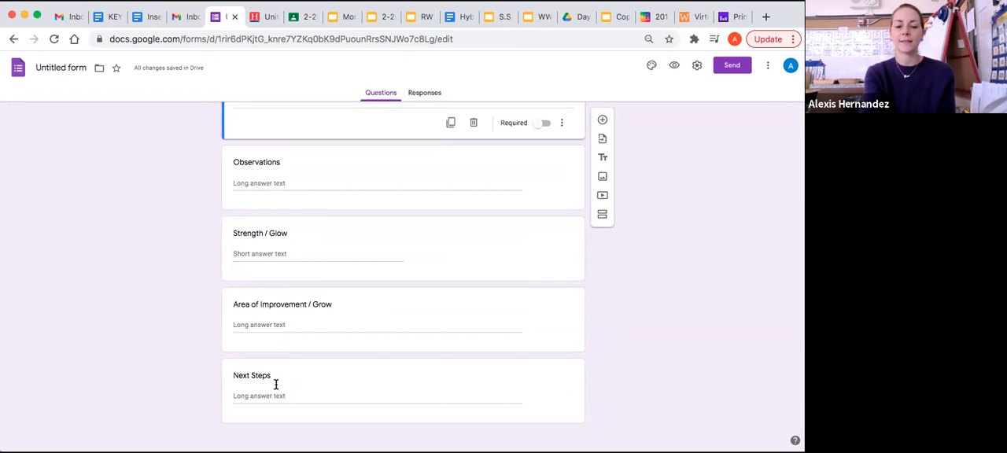
scroll(276, 384, up, 10)
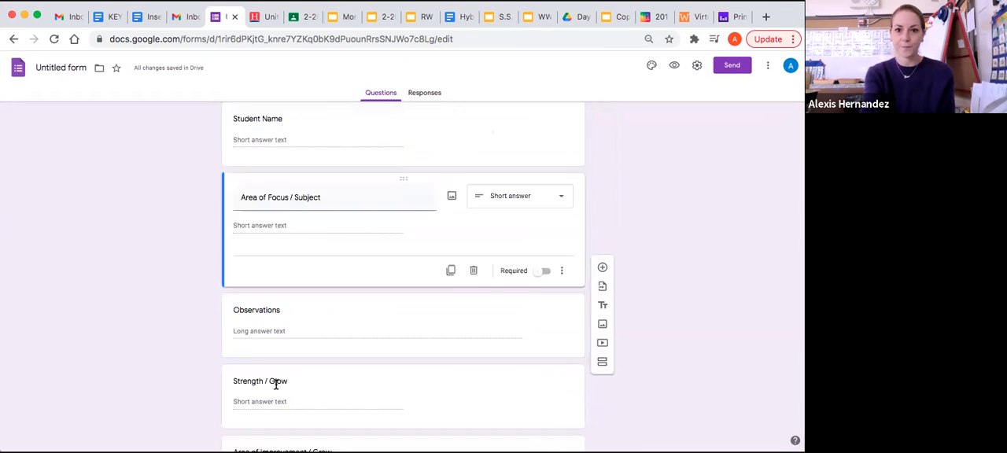
scroll(268, 369, left, 5)
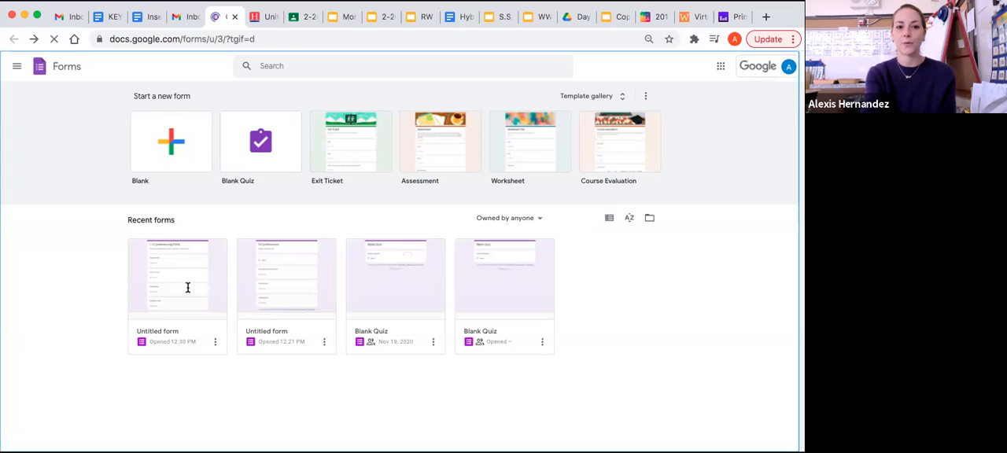
click(187, 288)
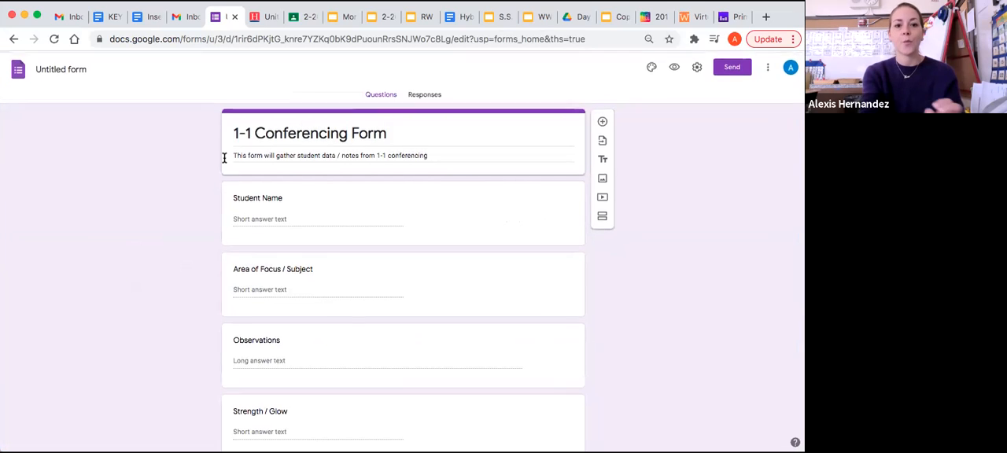
Rename the untitled form file with the student's first name in the possessive followed by "Notes".
click(78, 67)
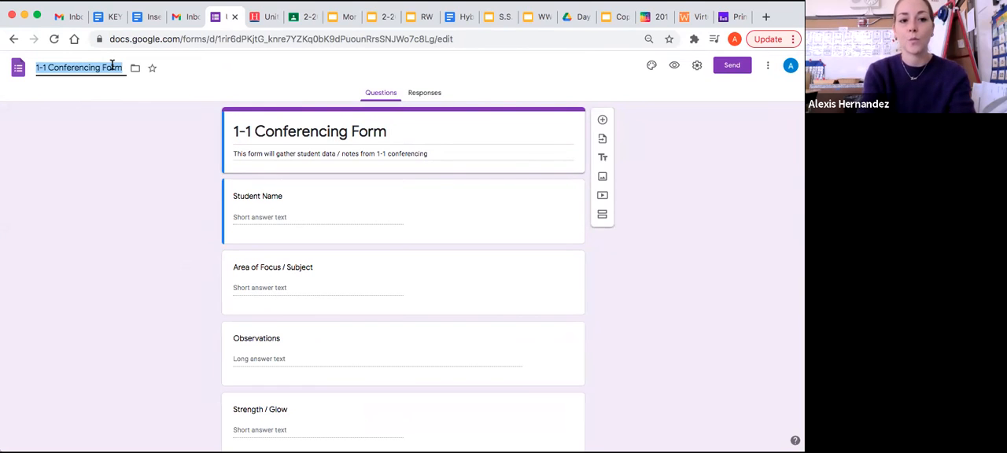
click(118, 69)
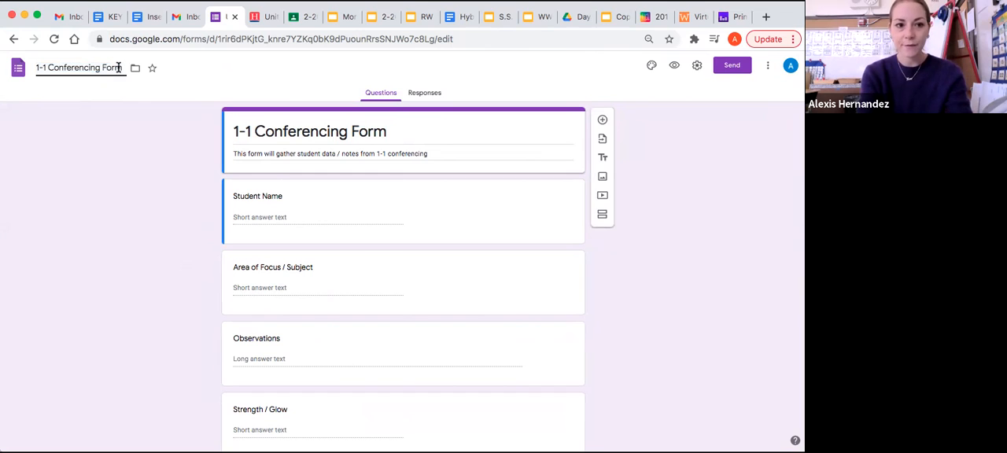
drag(119, 68, 36, 69)
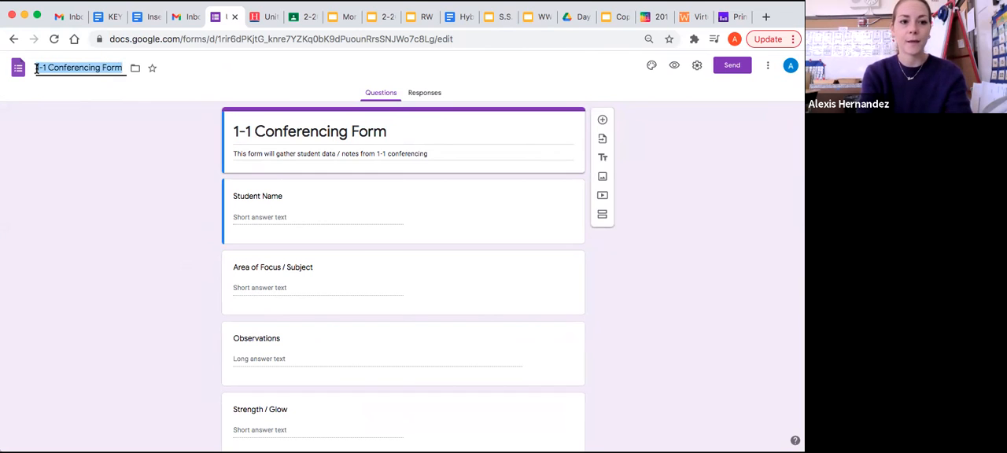
text(Joe)
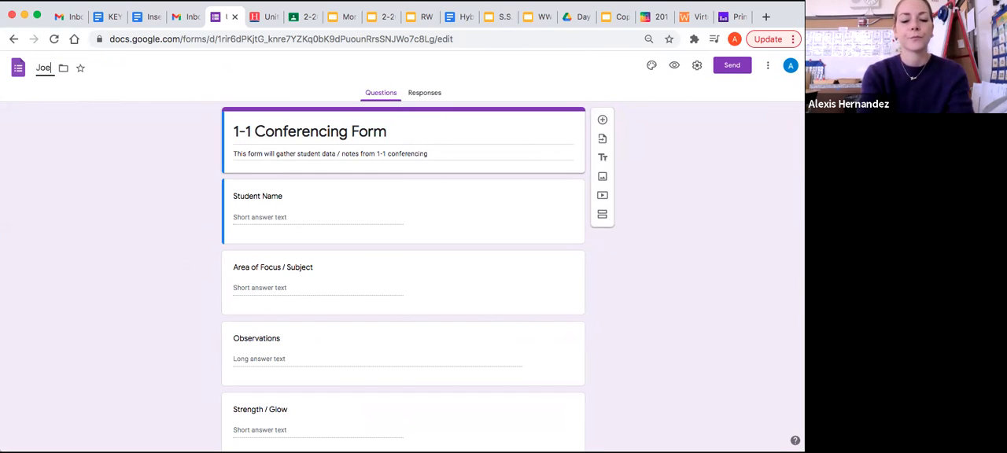
text(y's Notes)
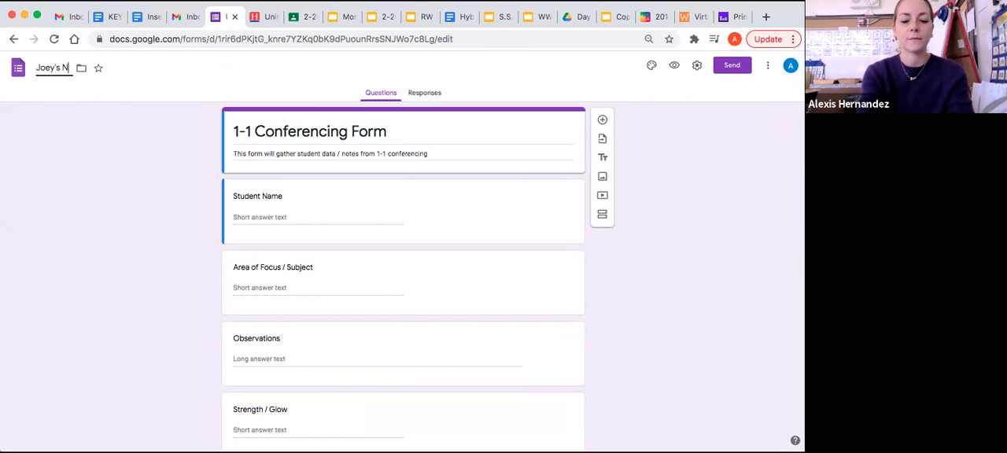
click(33, 161)
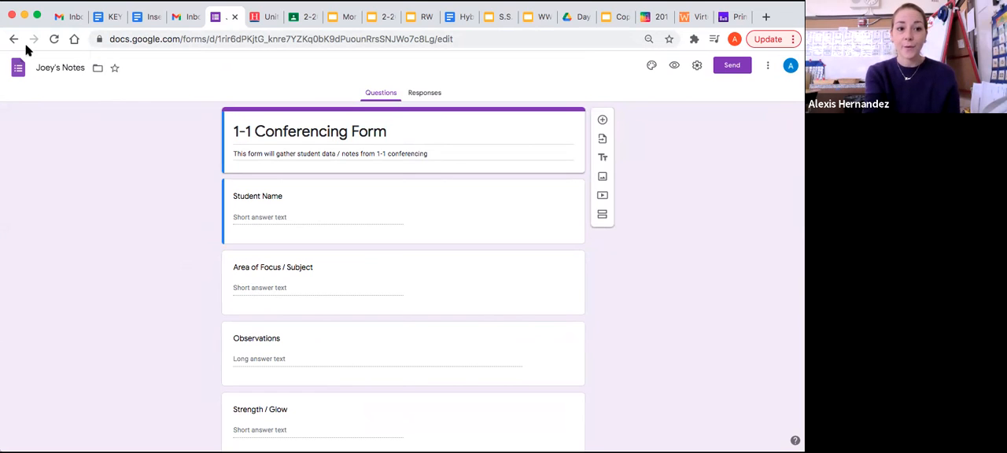
Go back to the list of recent forms, reopen the renamed notes form and look over its questions.
click(18, 71)
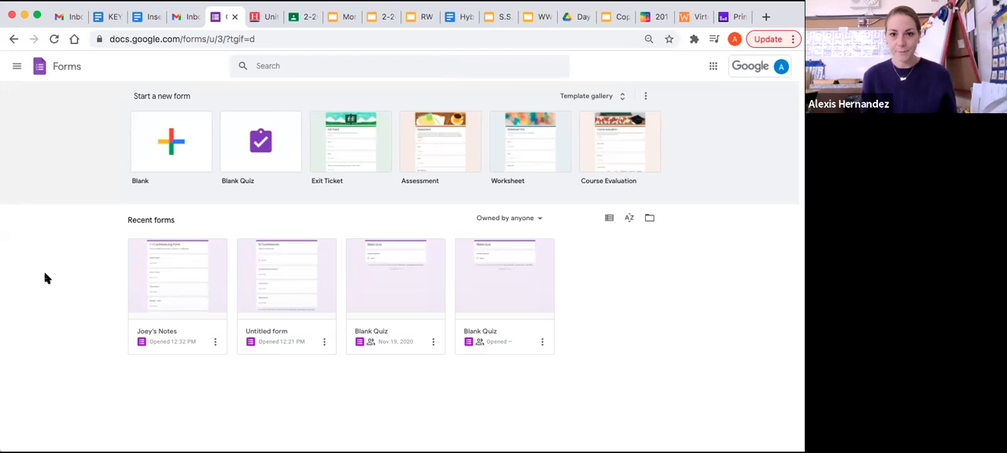
click(160, 282)
scroll(28, 280, down, 3)
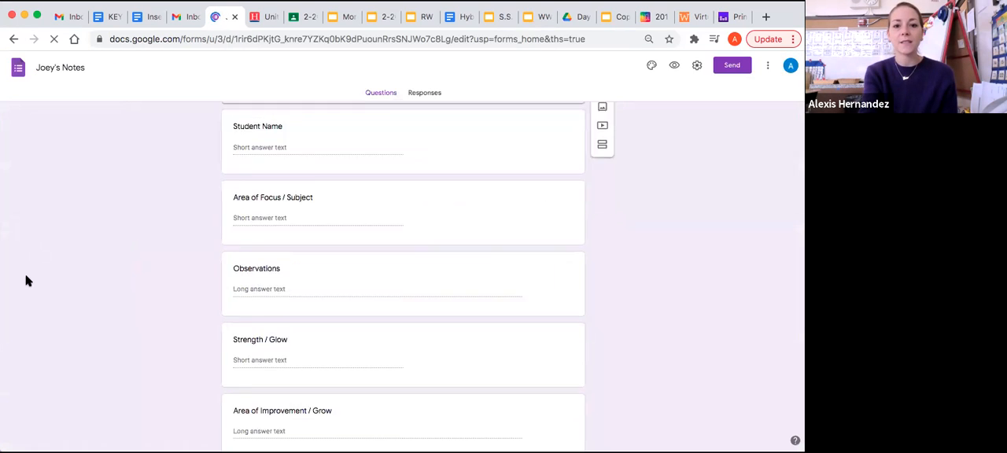
scroll(28, 280, up, 4)
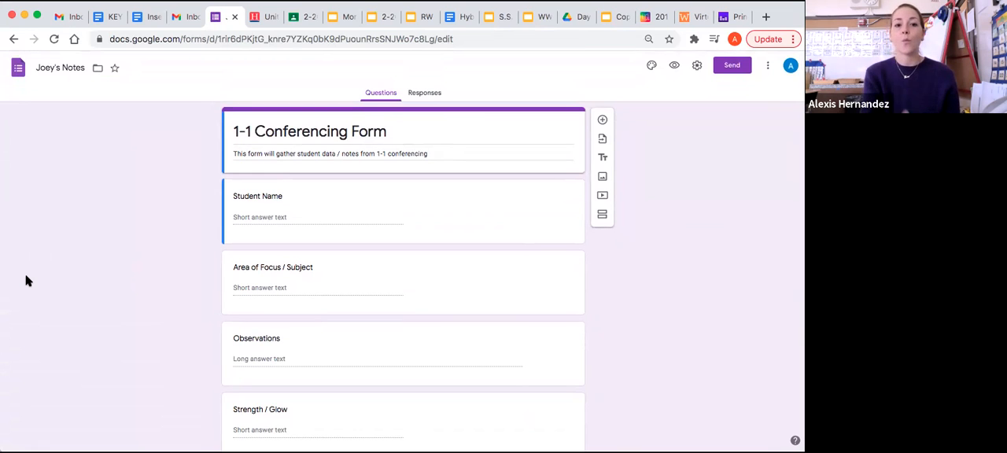
Open the sending options for the conferencing form.
scroll(263, 334, down, 1)
scroll(264, 336, up, 2)
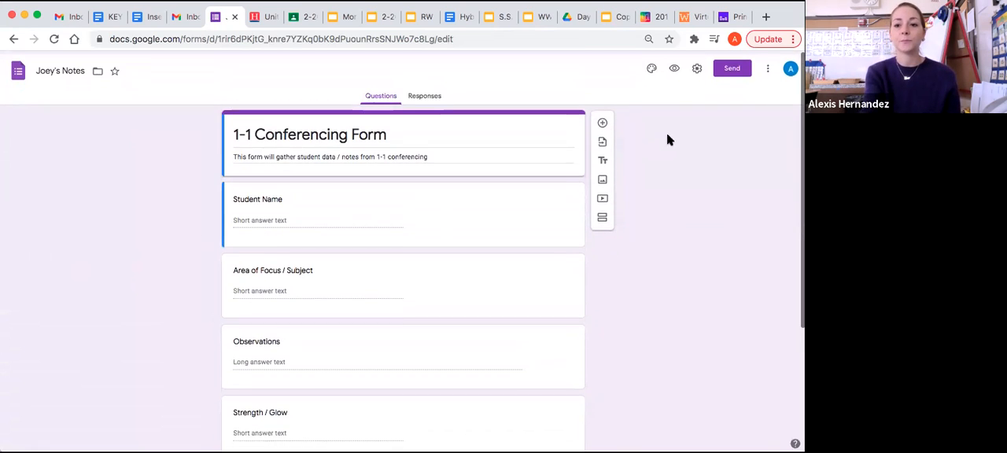
click(732, 68)
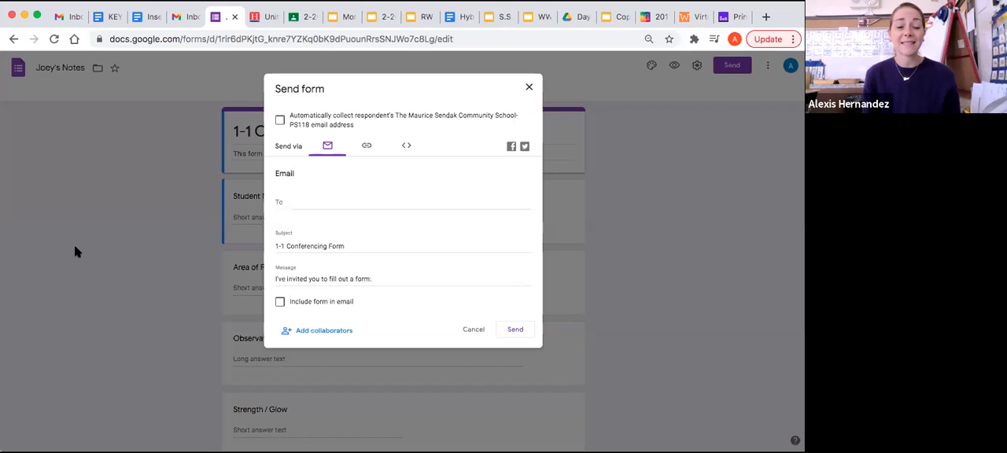